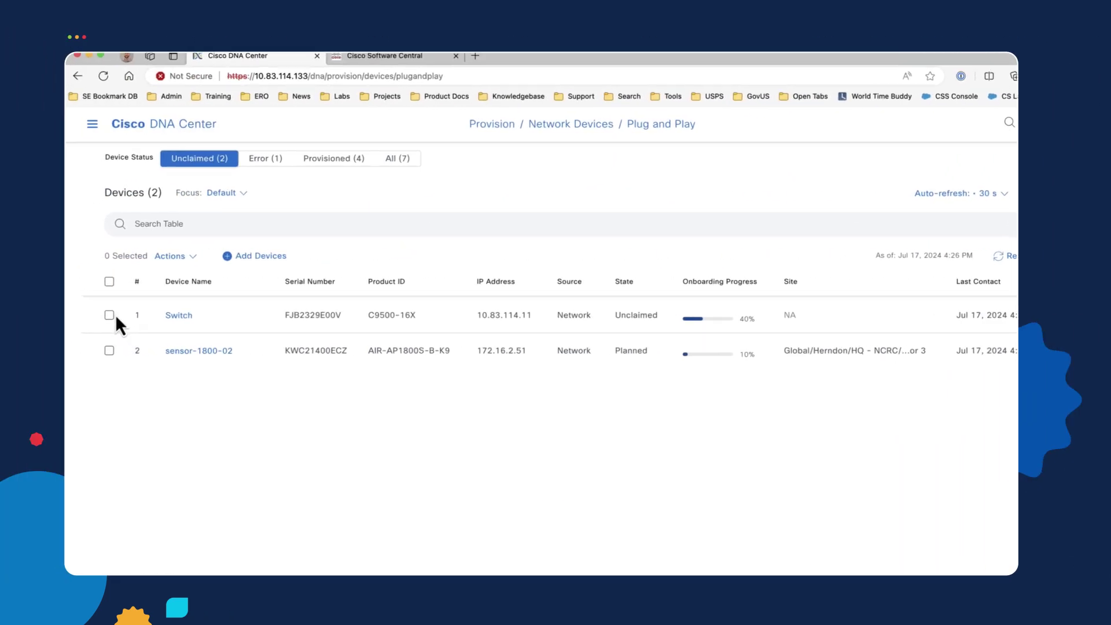
Step: Delete the unclaimed Switch device from Plug and Play so only sensor-1800-02 remains
{"action": "left_click", "coordinate": [109, 315]}
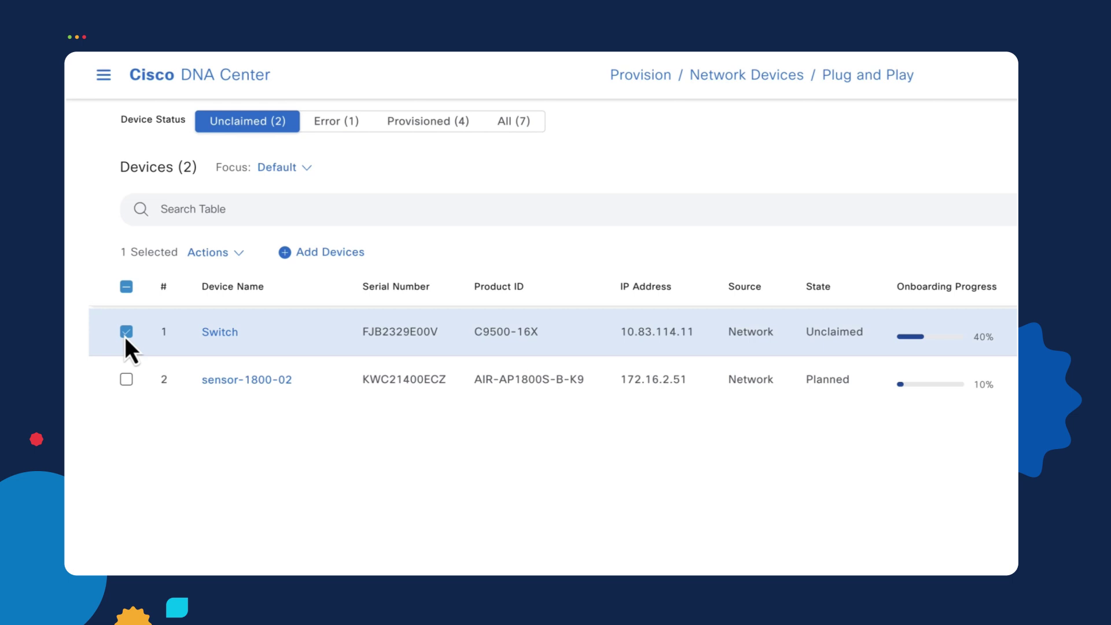
{"action": "left_click", "coordinate": [169, 256]}
{"action": "left_click", "coordinate": [232, 386]}
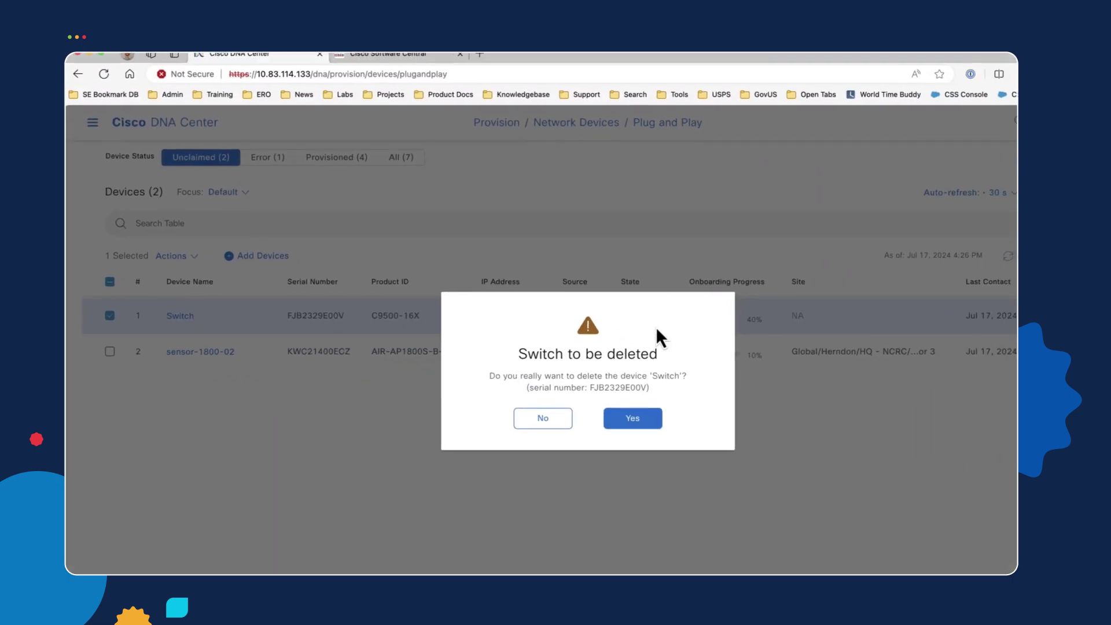
{"action": "left_click", "coordinate": [596, 412]}
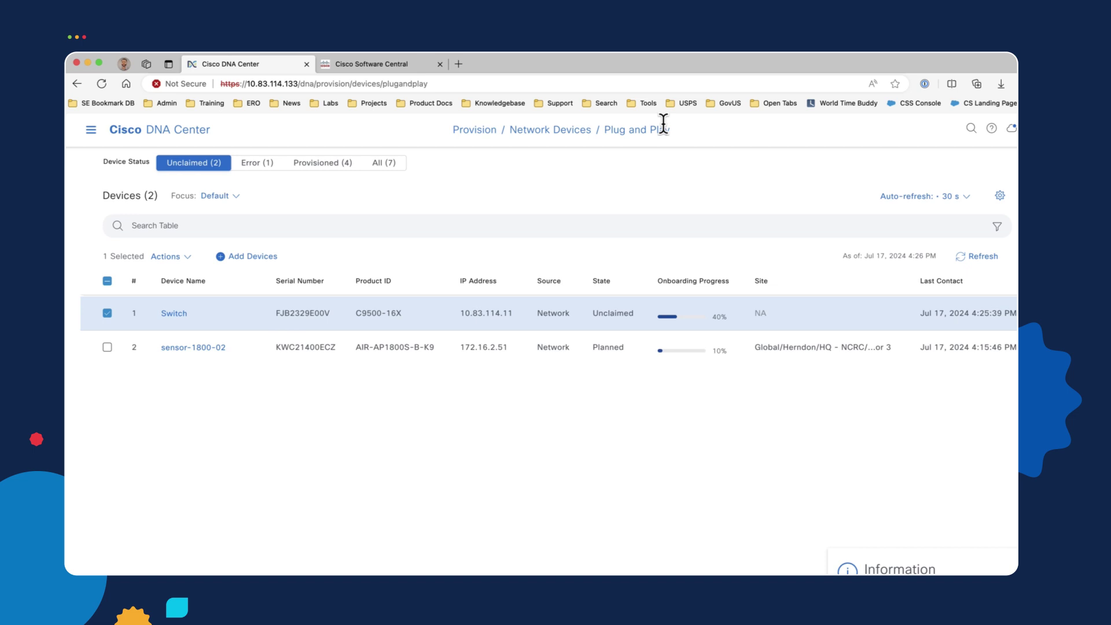
{"action": "left_click", "coordinate": [389, 67]}
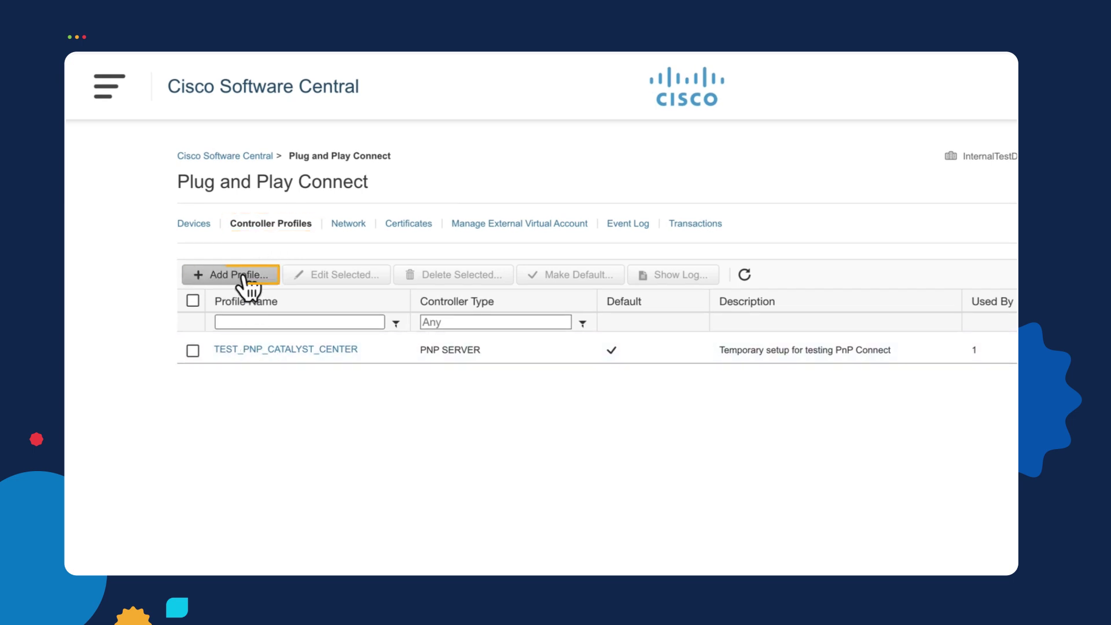
Step: Check the TEST_PNP_CATALYST_CENTER controller's primary IPv4 address, then list devices showing the switch Pending (Redirection)
{"action": "left_click", "coordinate": [276, 351]}
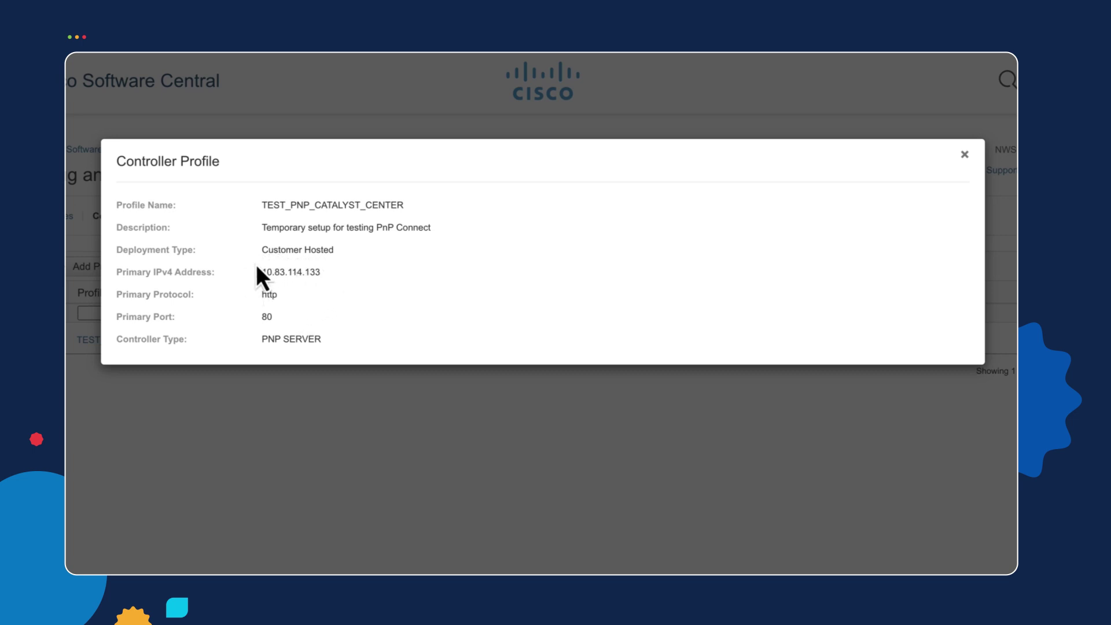
{"action": "mouse_move", "coordinate": [261, 272]}
{"action": "left_mouse_down"}
{"action": "mouse_move", "coordinate": [322, 275]}
{"action": "mouse_move", "coordinate": [262, 294]}
{"action": "mouse_move", "coordinate": [262, 316]}
{"action": "left_mouse_up"}
{"action": "left_click", "coordinate": [965, 155]}
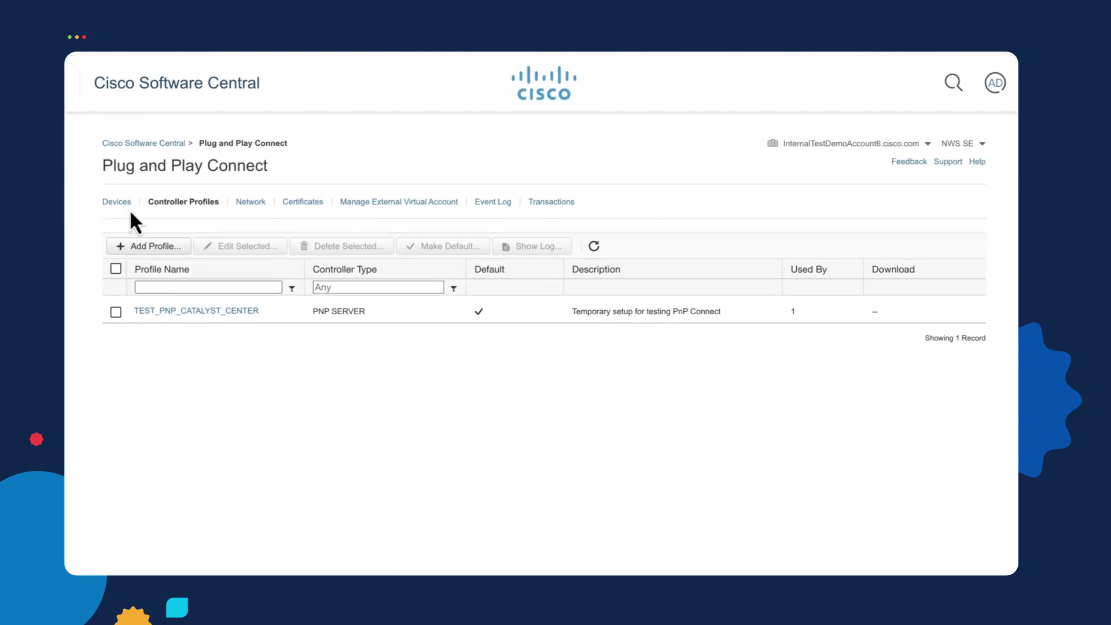
{"action": "left_click", "coordinate": [118, 202]}
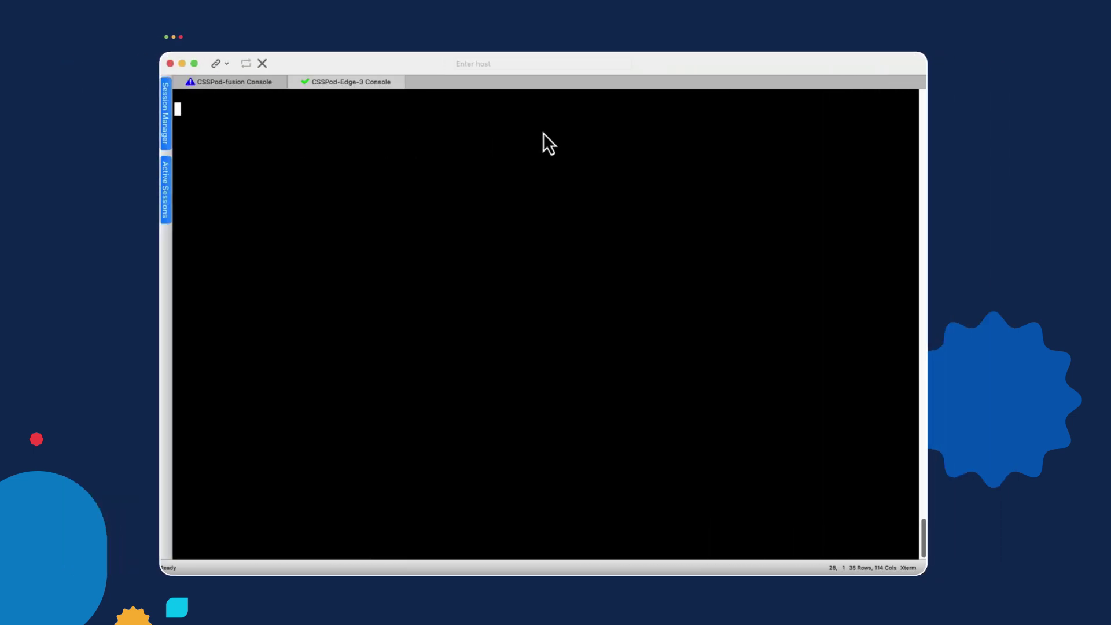
Step: Run 'pnpa service reset' on the switch console and answer yes to erase the config and reload
{"action": "key", "text": "Return"}
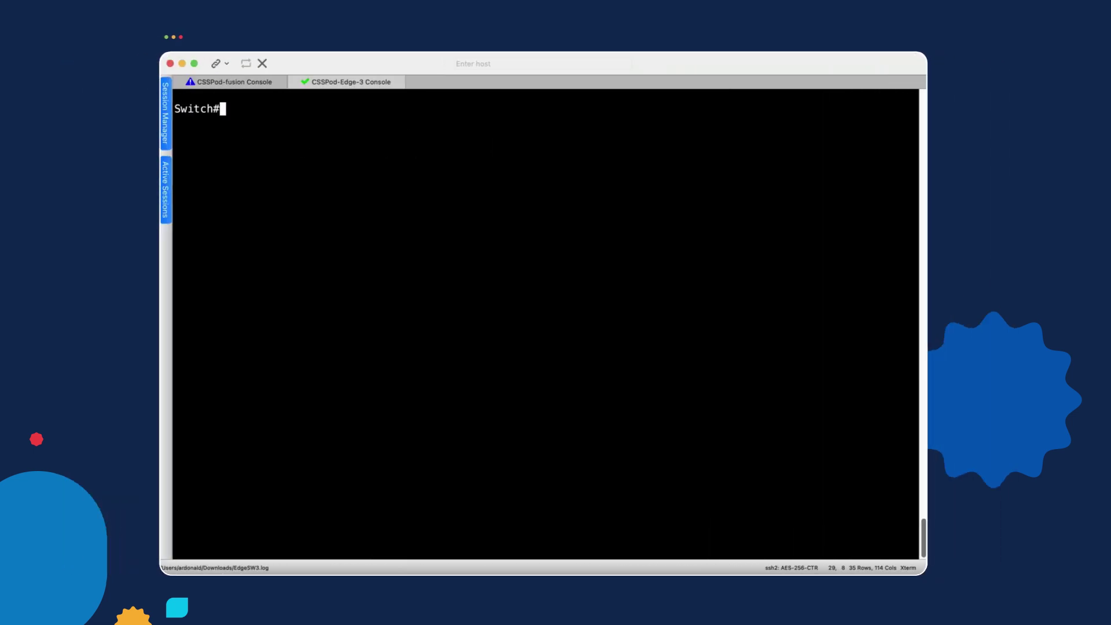
{"action": "type", "text": "pnpa service reset"}
{"action": "key", "text": "Return"}
{"action": "type", "text": "yes"}
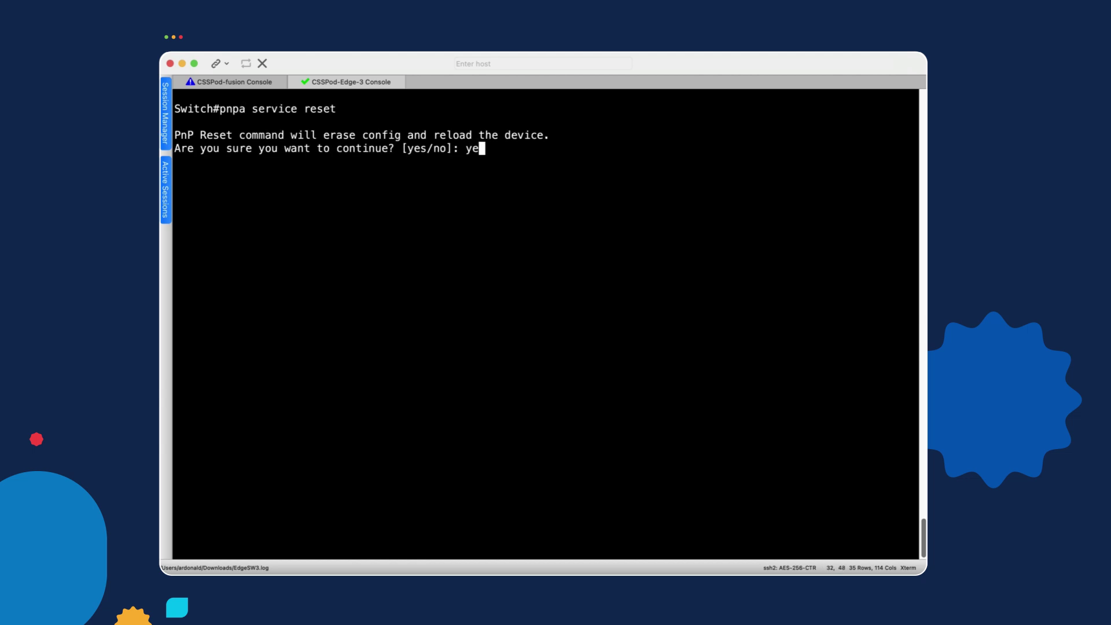
{"action": "key", "text": "Return"}
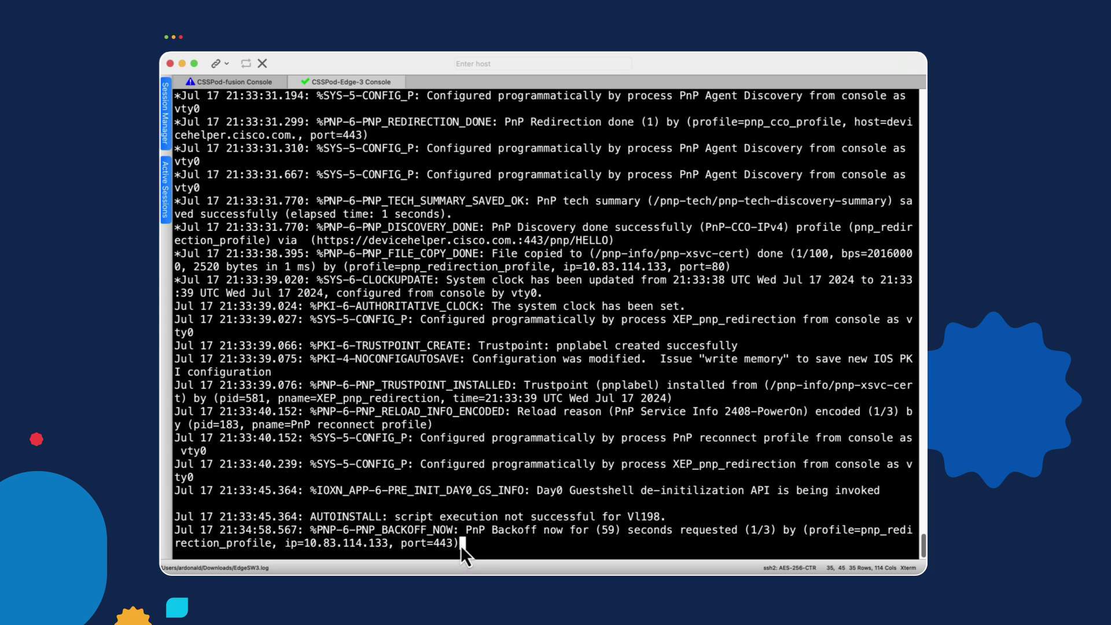
{"action": "left_click_drag", "start_coordinate": [460, 546], "coordinate": [405, 542]}
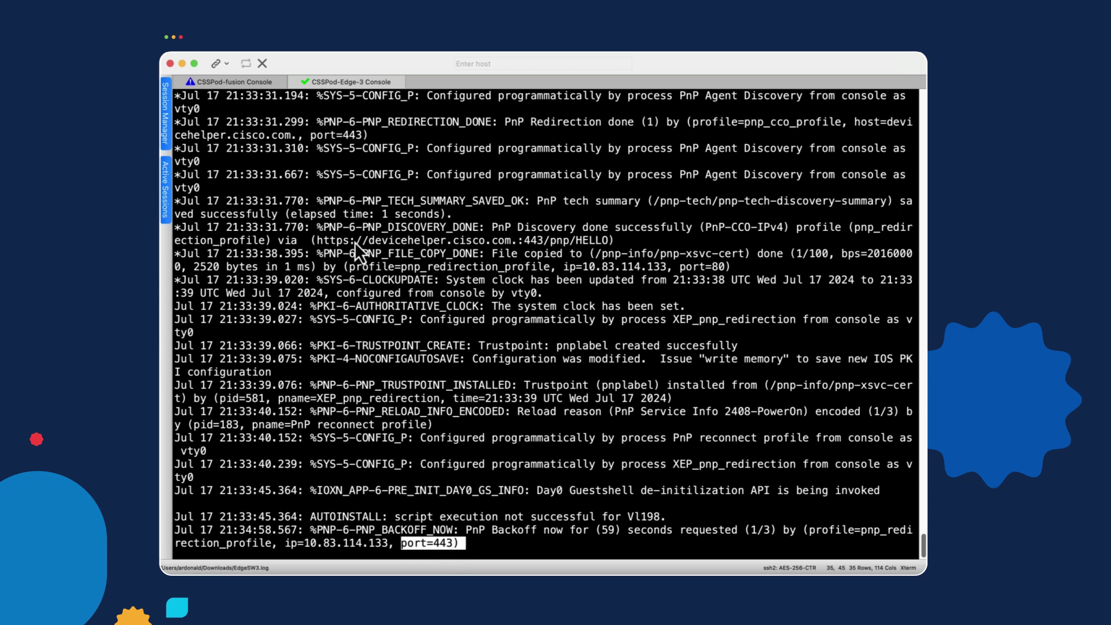
{"action": "left_click_drag", "start_coordinate": [319, 241], "coordinate": [609, 239]}
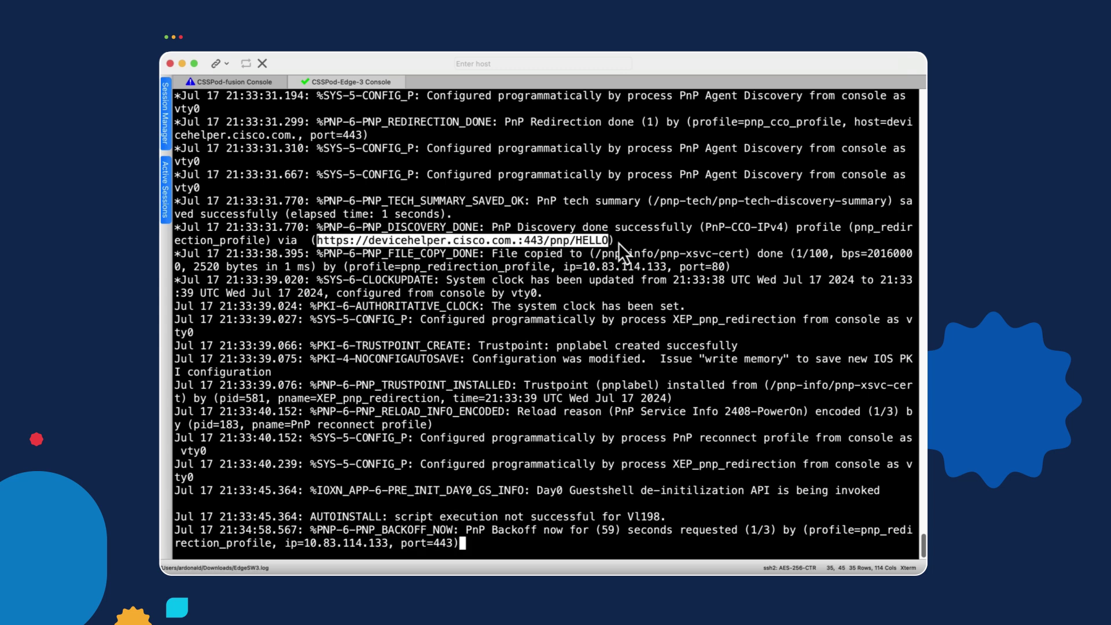
{"action": "left_click_drag", "start_coordinate": [738, 266], "coordinate": [585, 267]}
{"action": "left_click_drag", "start_coordinate": [518, 264], "coordinate": [346, 270]}
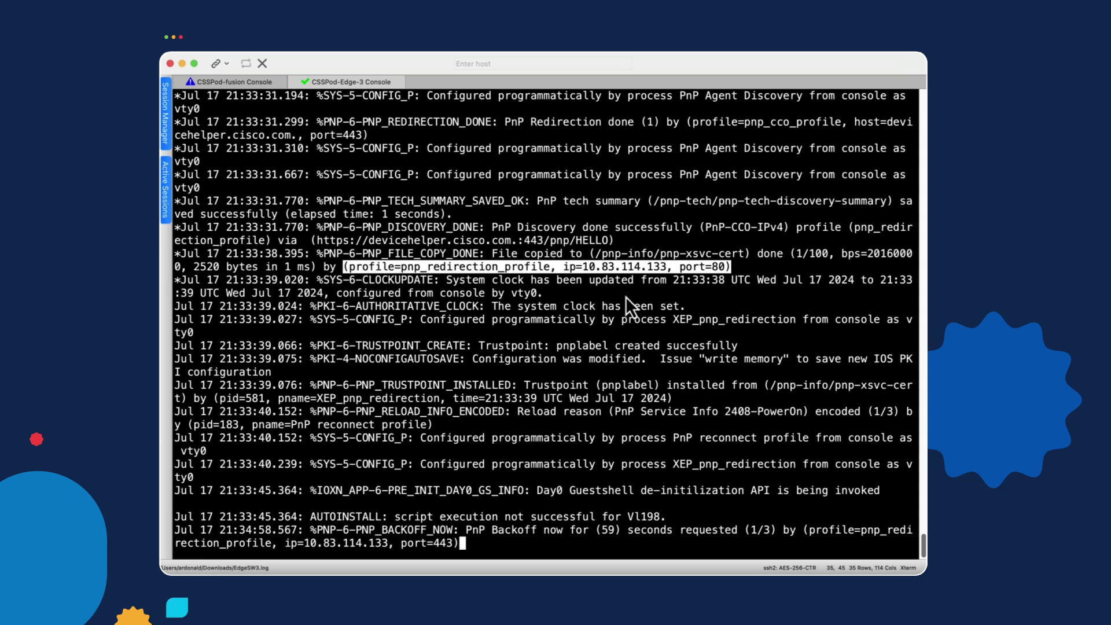
{"action": "left_click", "coordinate": [616, 272]}
{"action": "left_click_drag", "start_coordinate": [586, 267], "coordinate": [589, 267]}
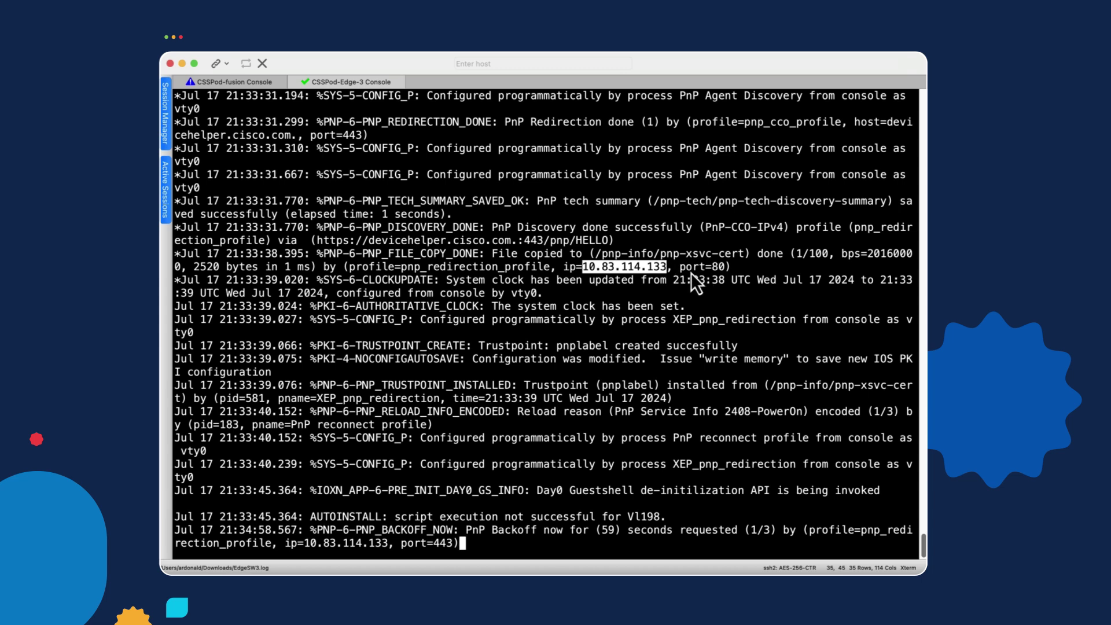
{"action": "left_click_drag", "start_coordinate": [681, 267], "coordinate": [726, 272]}
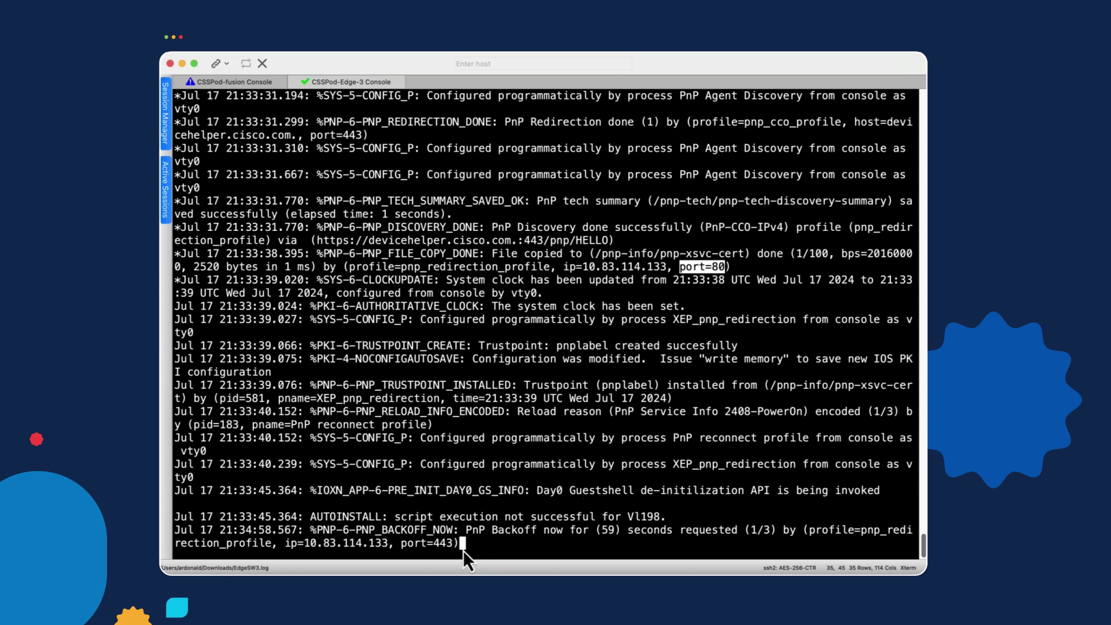
{"action": "left_click_drag", "start_coordinate": [467, 544], "coordinate": [402, 545]}
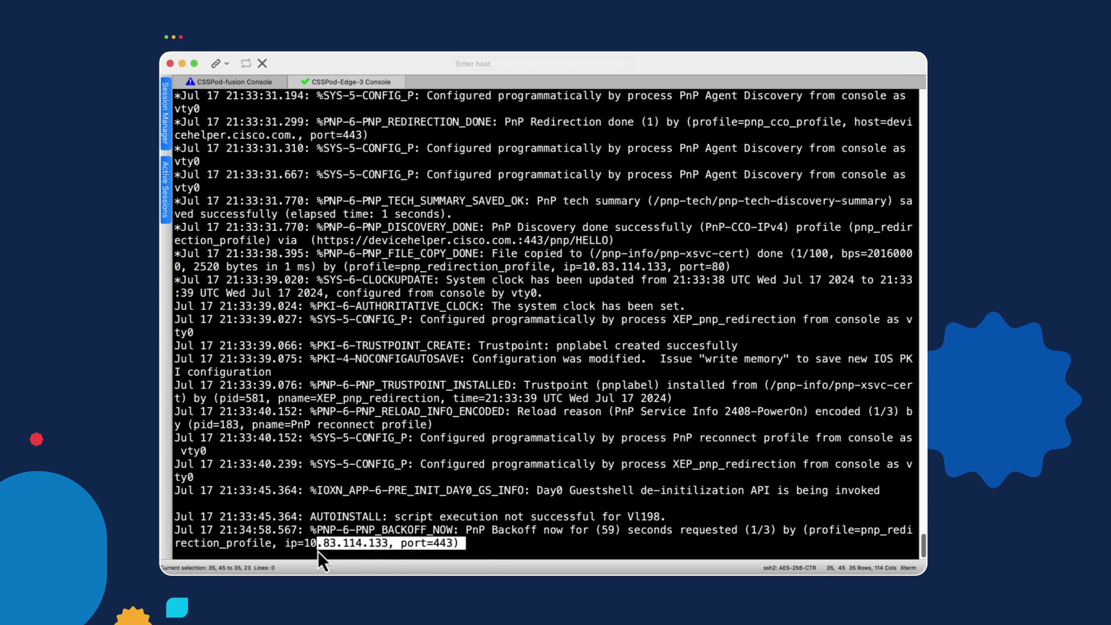
{"action": "left_click_drag", "start_coordinate": [317, 551], "coordinate": [294, 549]}
{"action": "left_click", "coordinate": [471, 540]}
{"action": "left_click_drag", "start_coordinate": [460, 543], "coordinate": [402, 543]}
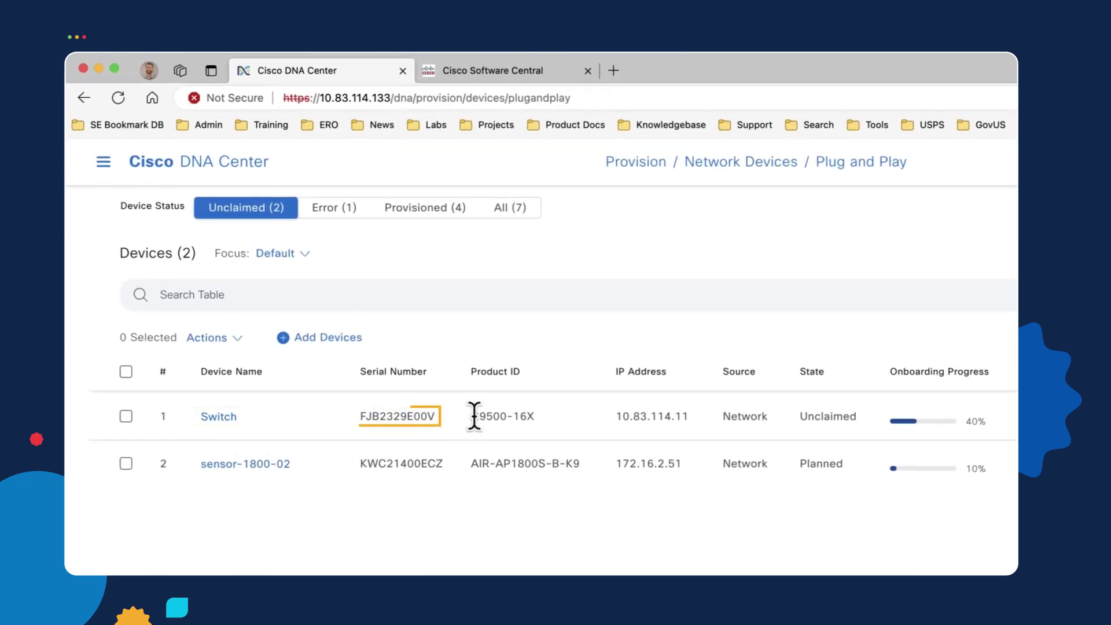
{"action": "left_click_drag", "start_coordinate": [421, 417], "coordinate": [436, 416]}
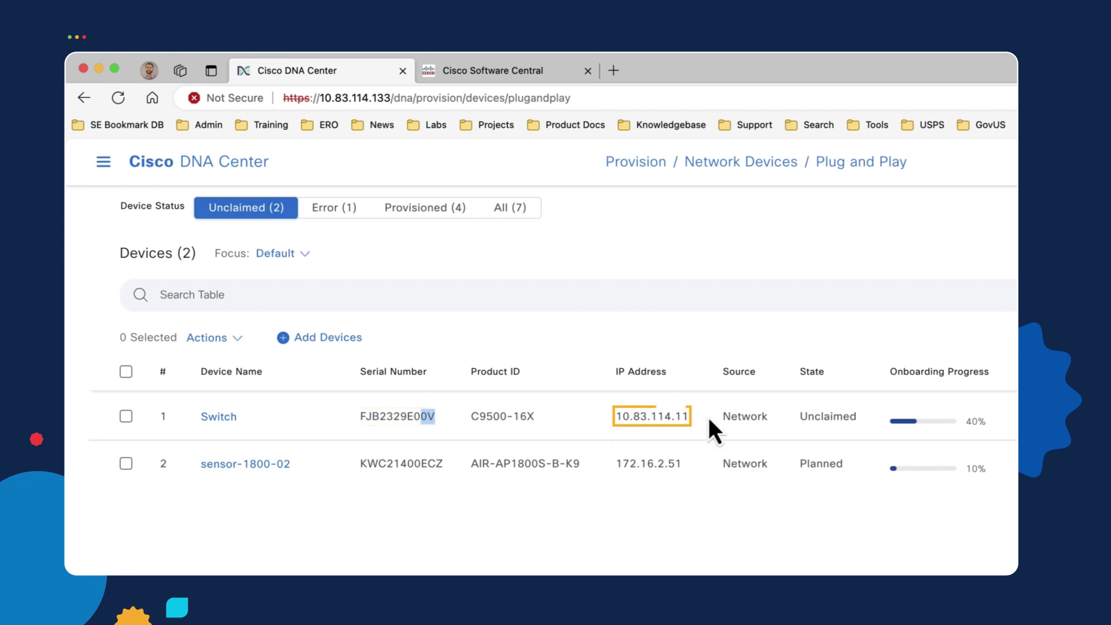
{"action": "left_click_drag", "start_coordinate": [692, 417], "coordinate": [615, 418]}
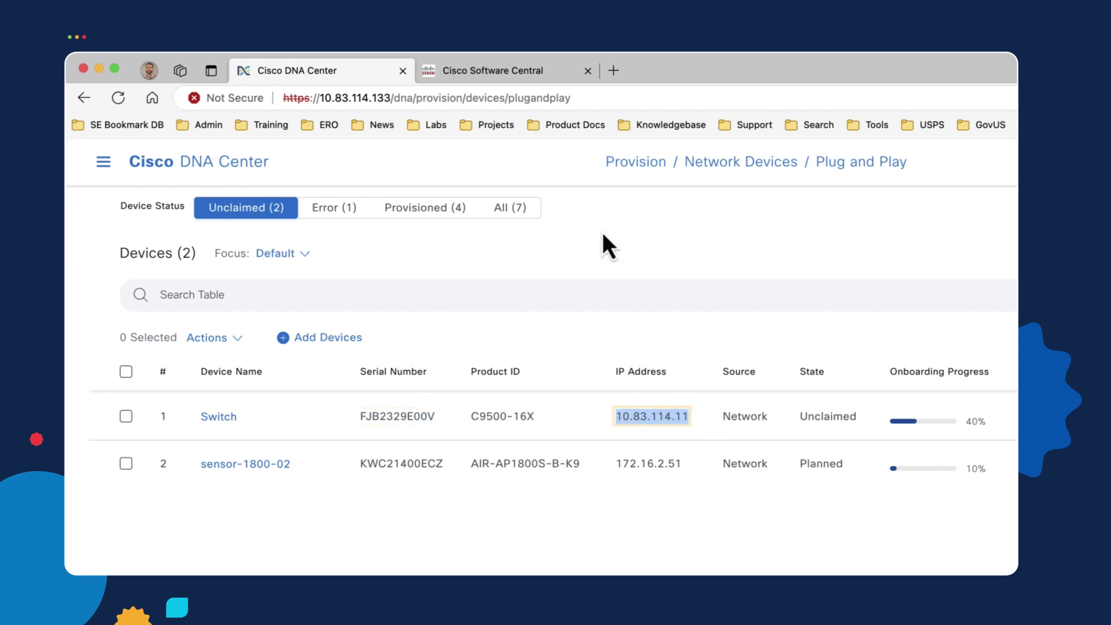
{"action": "double_click", "coordinate": [381, 97]}
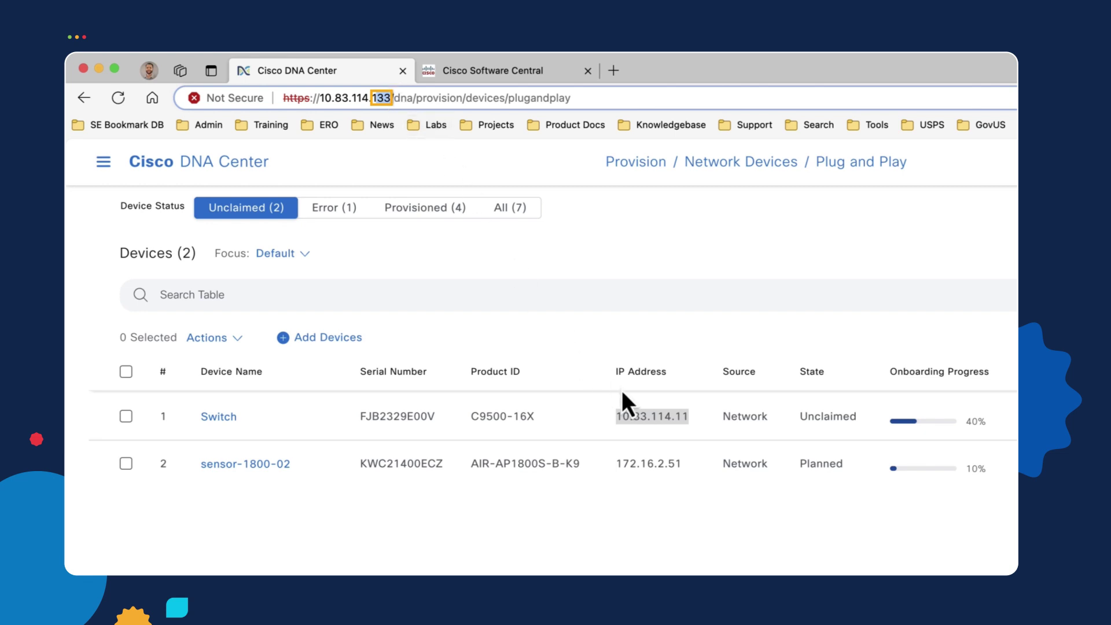
{"action": "left_click", "coordinate": [602, 405]}
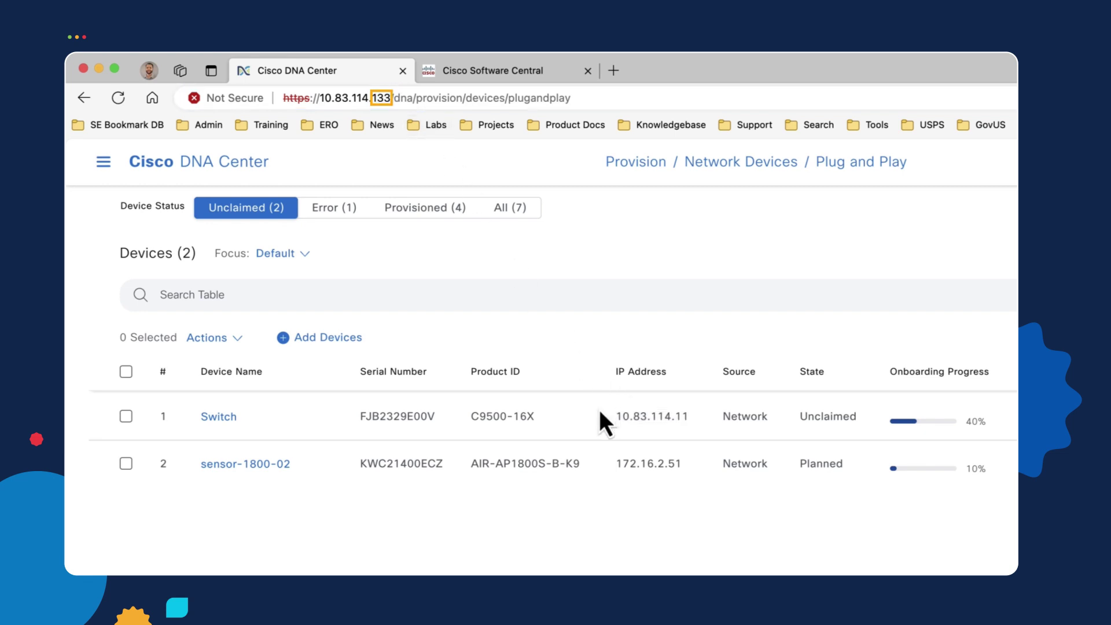
Step: Refresh Software Central to see switch FJB2329E00V as Redirect Successful and review its device log
{"action": "left_click", "coordinate": [501, 72]}
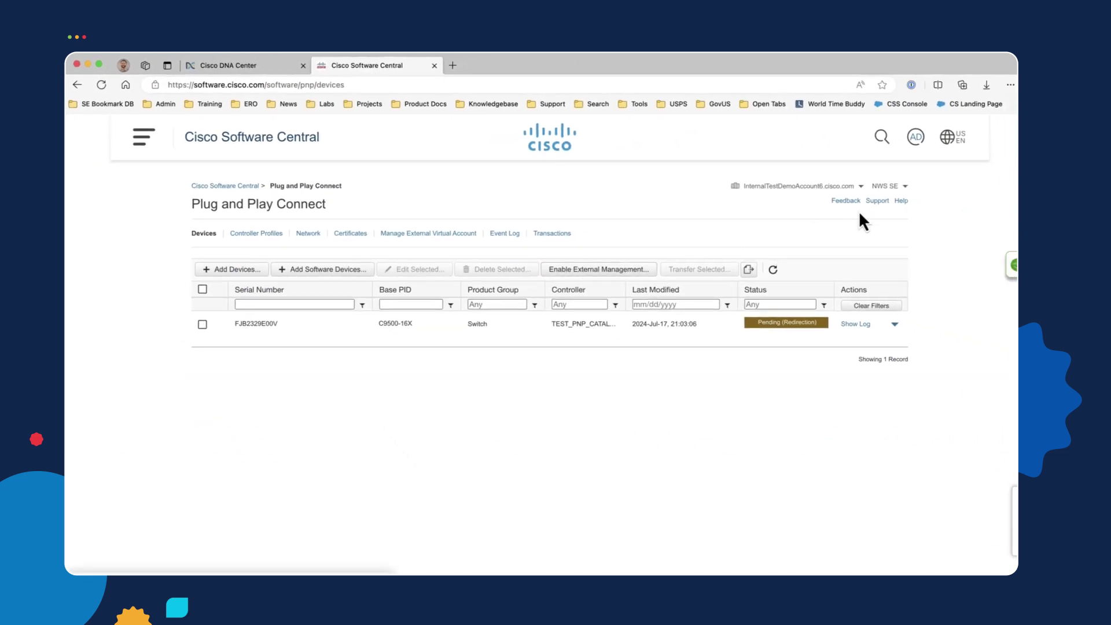
{"action": "left_click", "coordinate": [100, 87]}
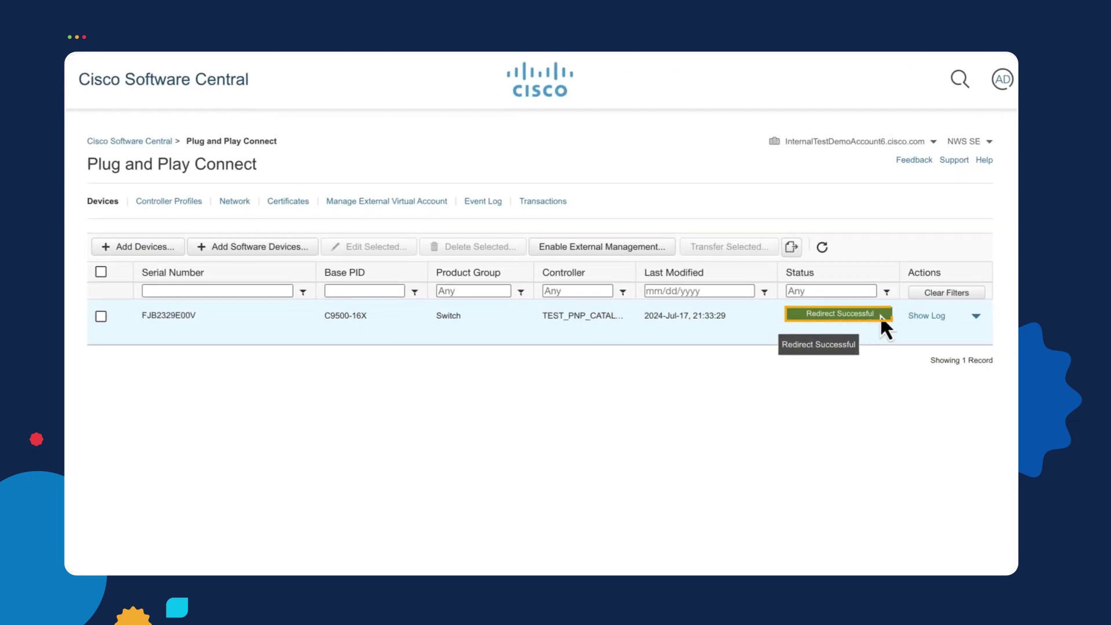
{"action": "left_click", "coordinate": [927, 322]}
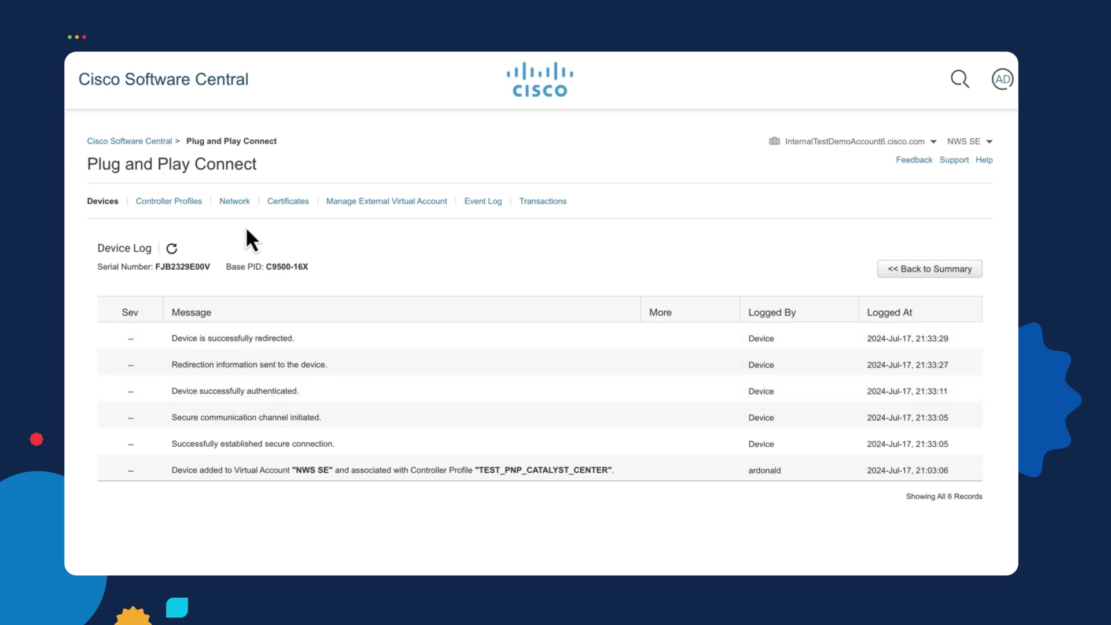
{"action": "left_click", "coordinate": [110, 203]}
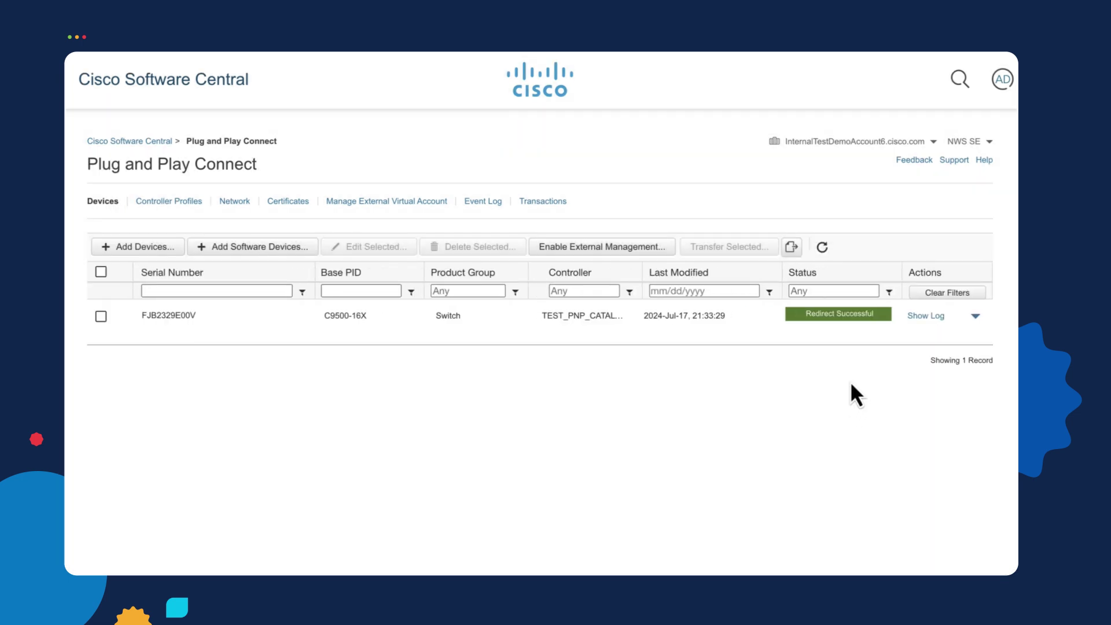